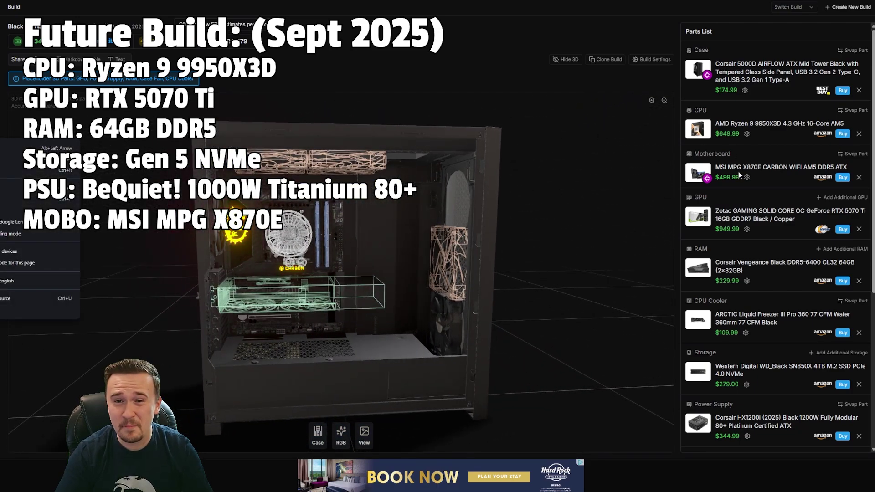
Step: Open the MSI MPG X870E motherboard details in the Modern 1440p Gaming Build
left_click(786, 167)
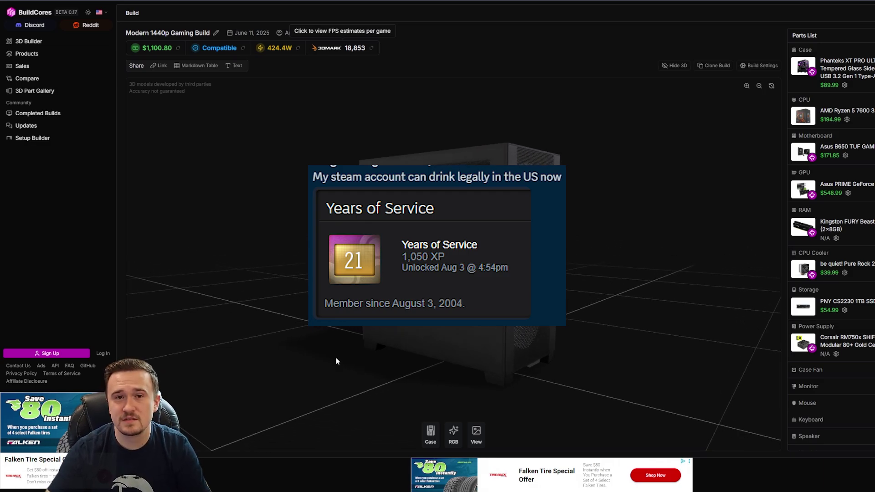
Step: Turn the case model to a side view, then name the new build 'Black PC 2025' and save
left_click_drag(357, 360, 409, 356)
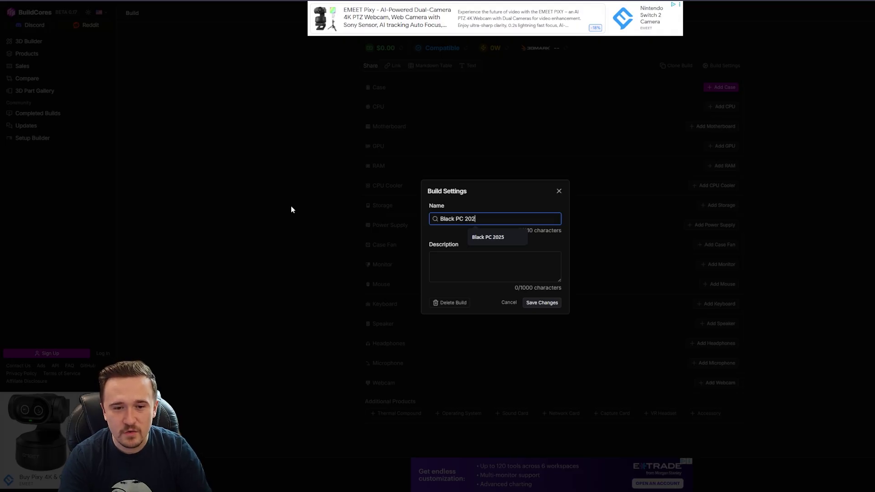
type("5")
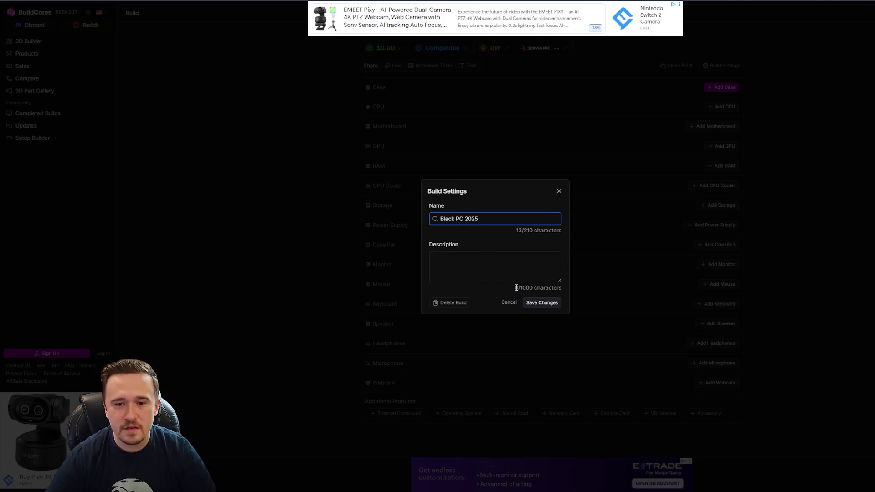
left_click(544, 303)
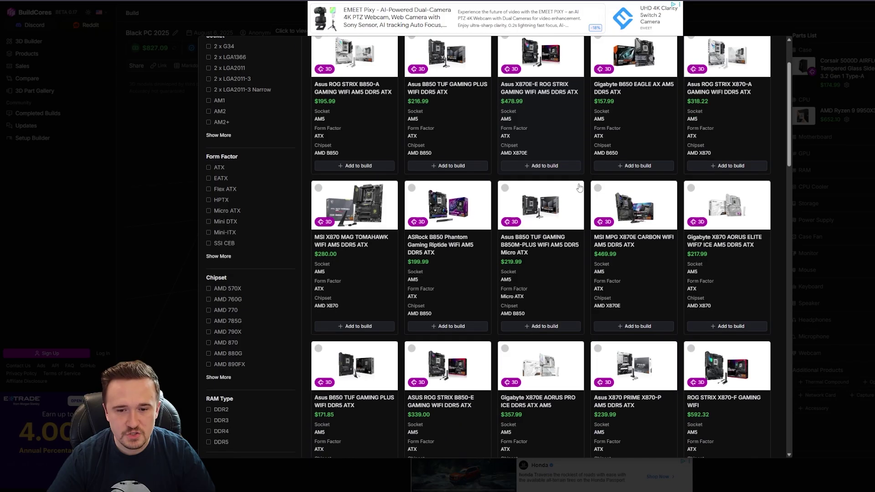
Step: Search 'MSI MPG' and add the MSI MPG X870E Carbon WiFi motherboard ($469.99) to the build
scroll(579, 187, "down", 1)
scroll(485, 170, "up", 3)
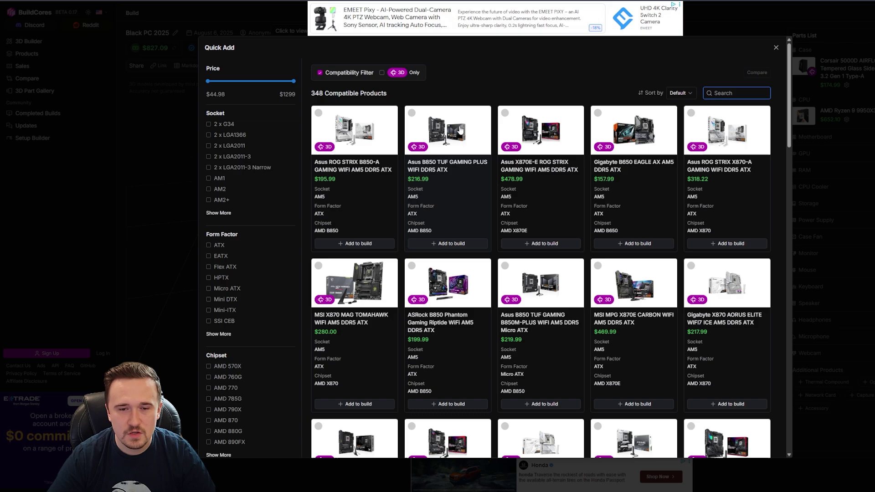
scroll(544, 180, "down", 1)
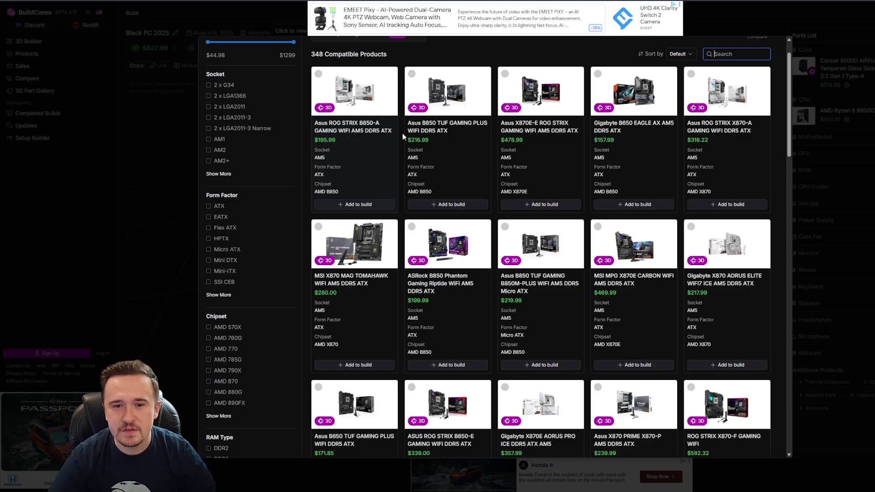
scroll(403, 133, "up", 1)
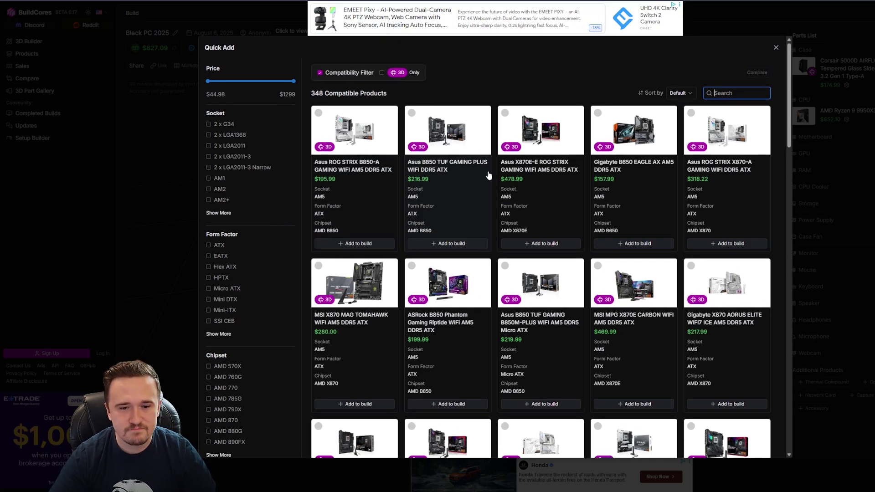
scroll(489, 175, "down", 2)
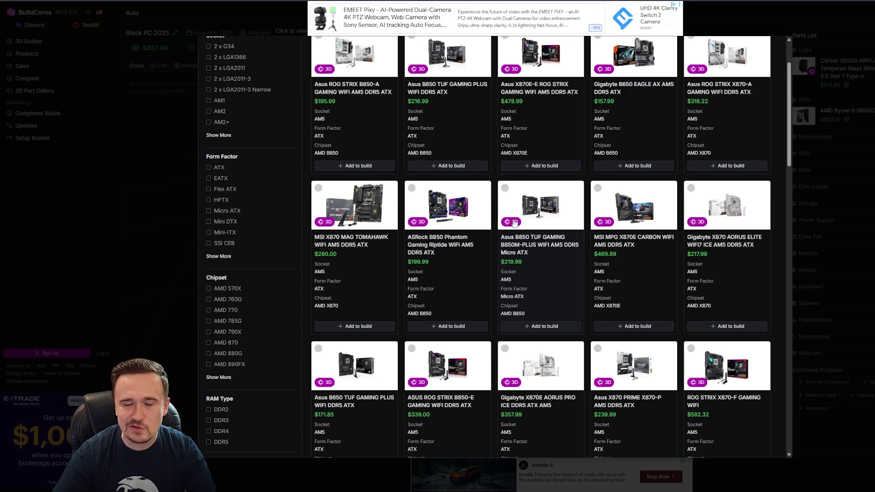
type("MSI MPG")
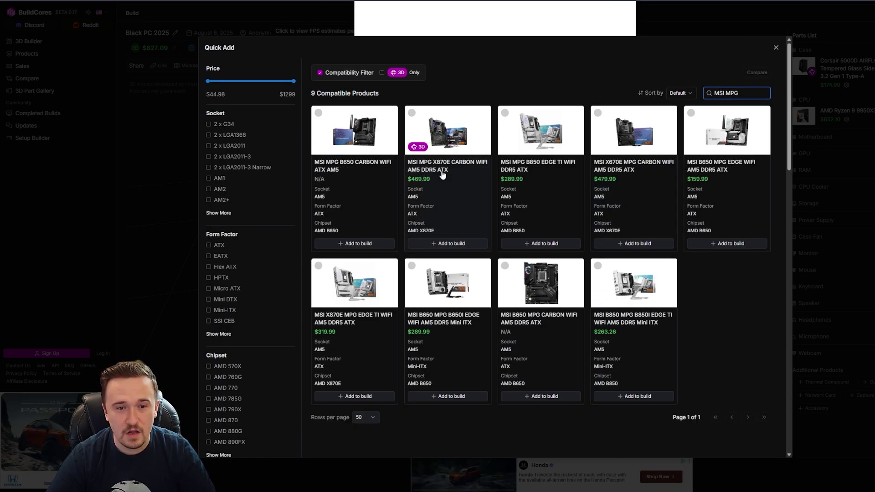
left_click(441, 245)
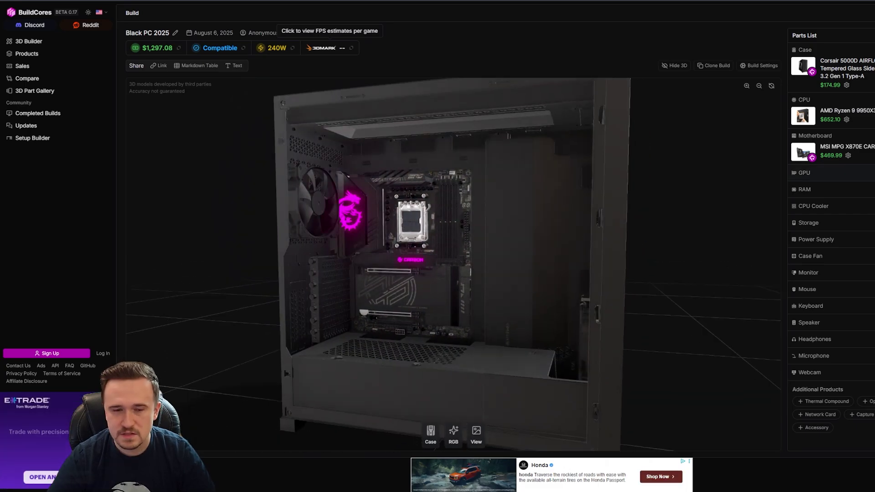
Step: Add the MSI Vanguard 5070 Ti graphics card and orbit the case to view it installed
left_click(804, 173)
type("5070 Ti")
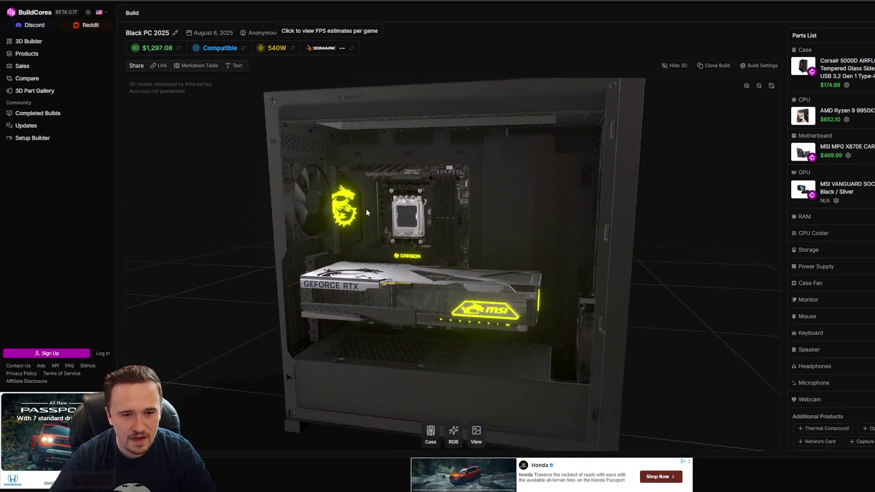
left_click_drag(469, 276, 510, 275)
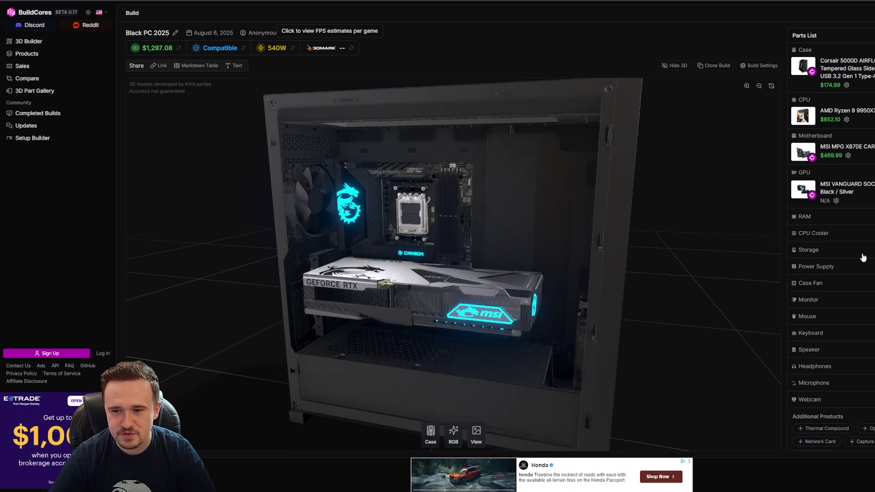
Step: Add the Corsair Vengeance 64GB DDR5 memory kit, bringing the total to $1,517.07
left_click(805, 217)
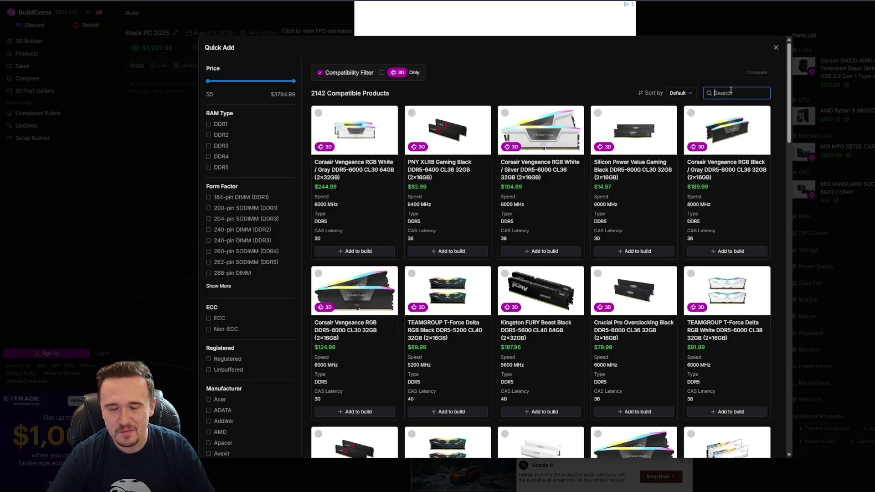
type("64")
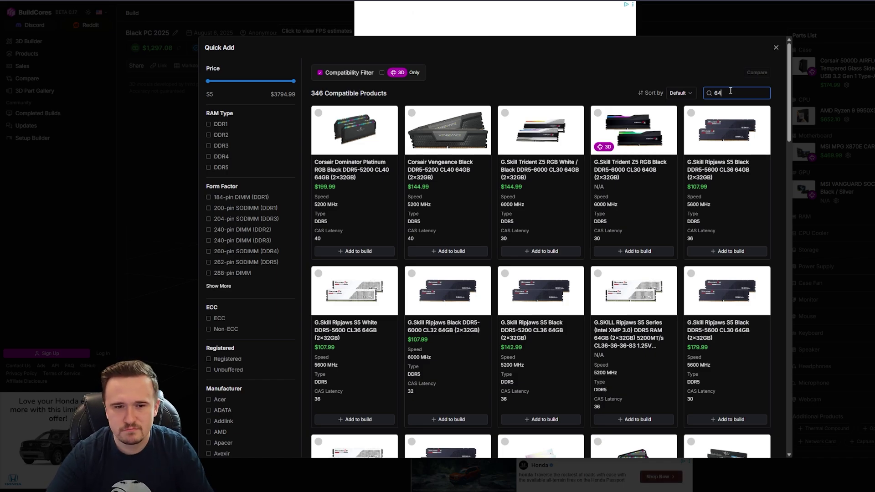
type("GB DDR5")
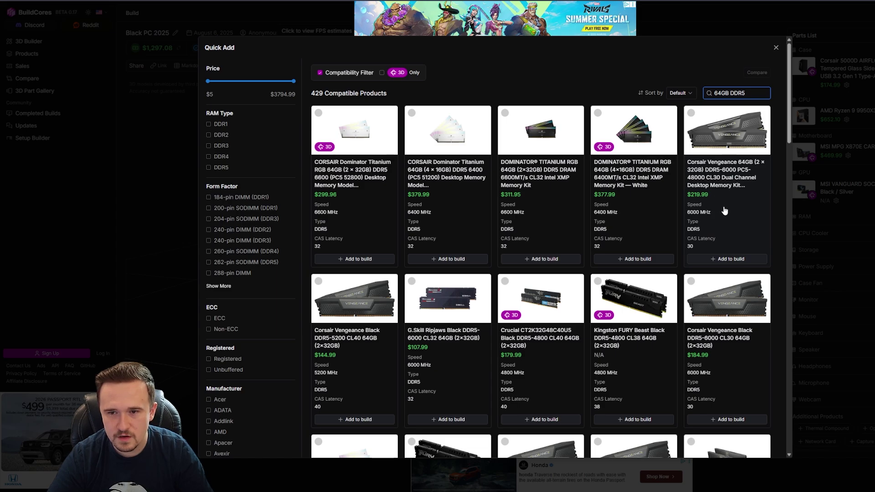
left_click(737, 259)
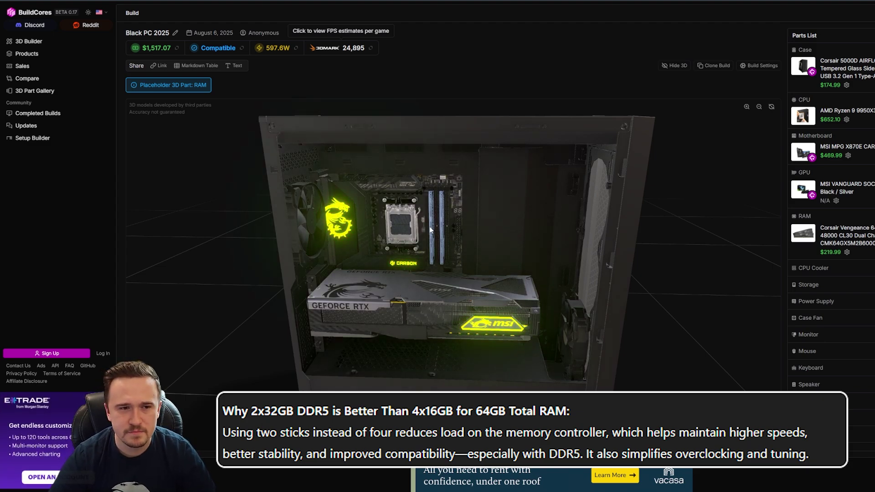
Step: Add the ARCTIC Liquid Freezer III Pro 360 Black cooler and orbit the case to inspect it
left_click(431, 230)
scroll(519, 88, "down", 5)
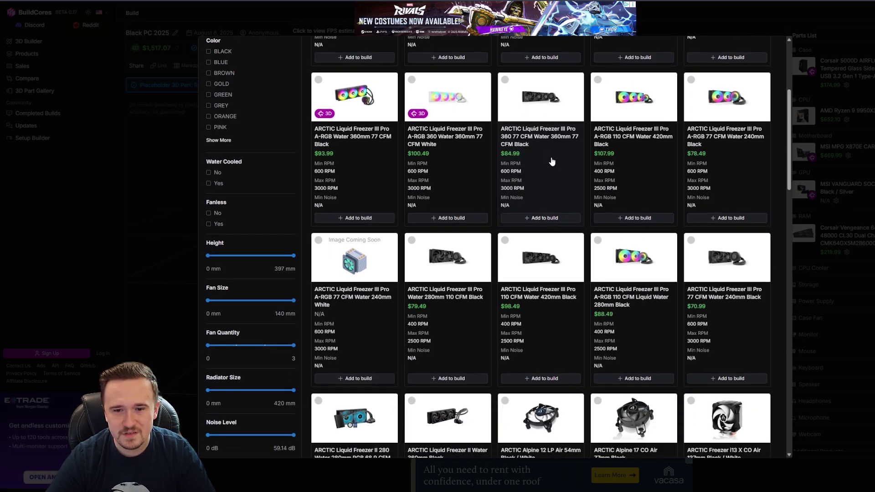
left_click(544, 219)
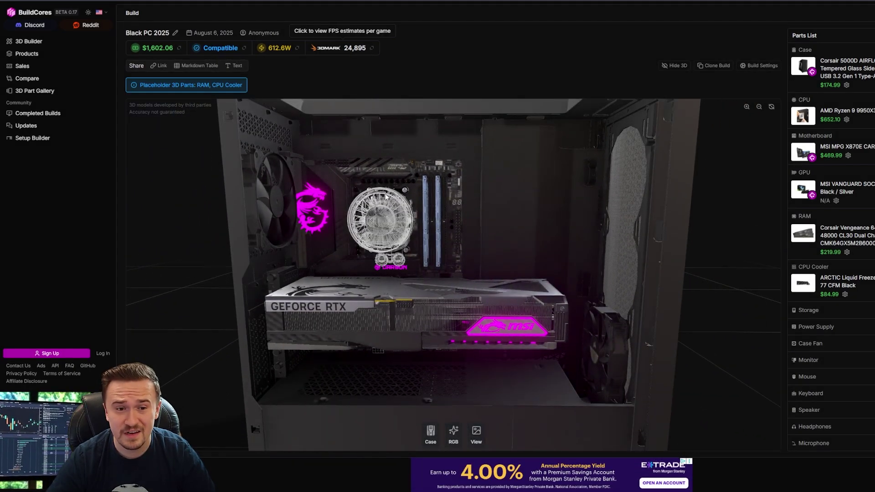
left_click_drag(382, 199, 243, 190)
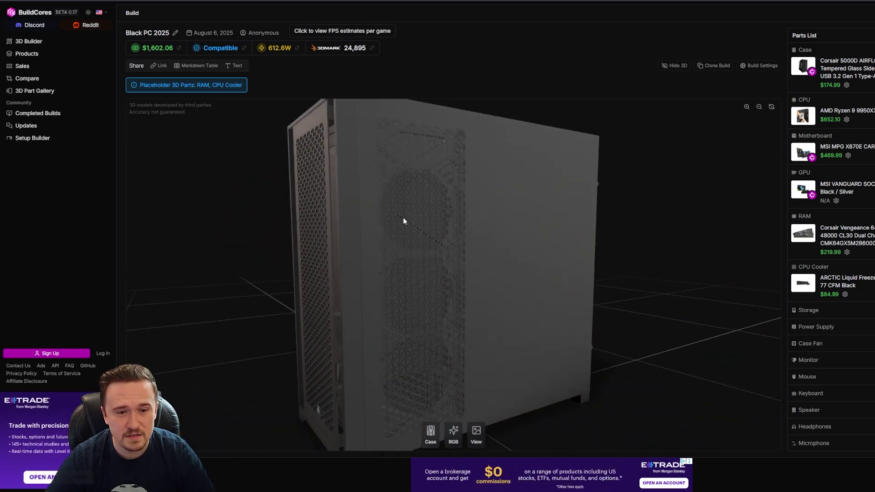
left_click_drag(452, 277, 515, 319)
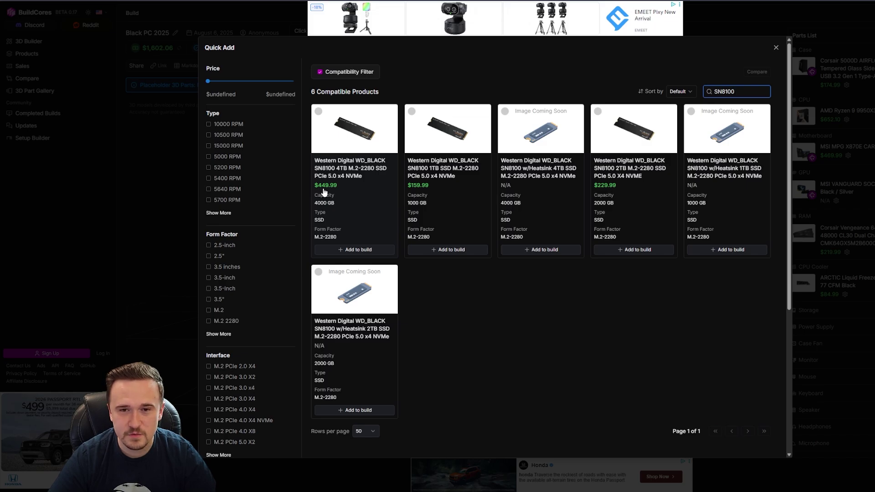
Step: Add the 4TB WD_BLACK SN8100 NVMe drive, raising the total to $2,052.05
left_click(353, 252)
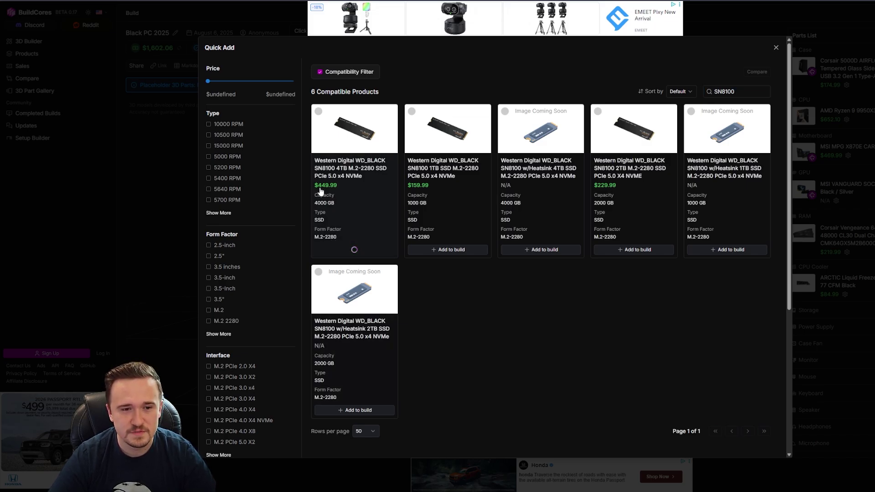
scroll(835, 331, "down", 1)
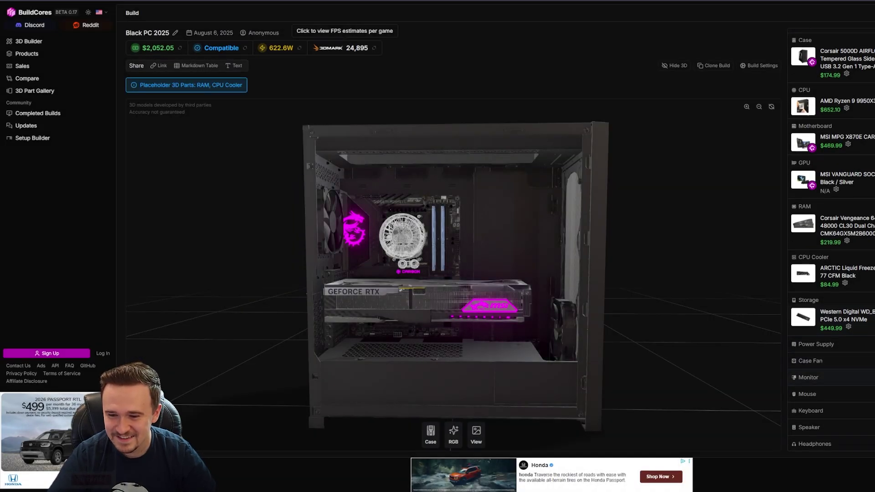
scroll(834, 331, "down", 2)
Step: Search 'Dark Power' and add the be quiet! Dark Power 13 1000W power supply
left_click(816, 277)
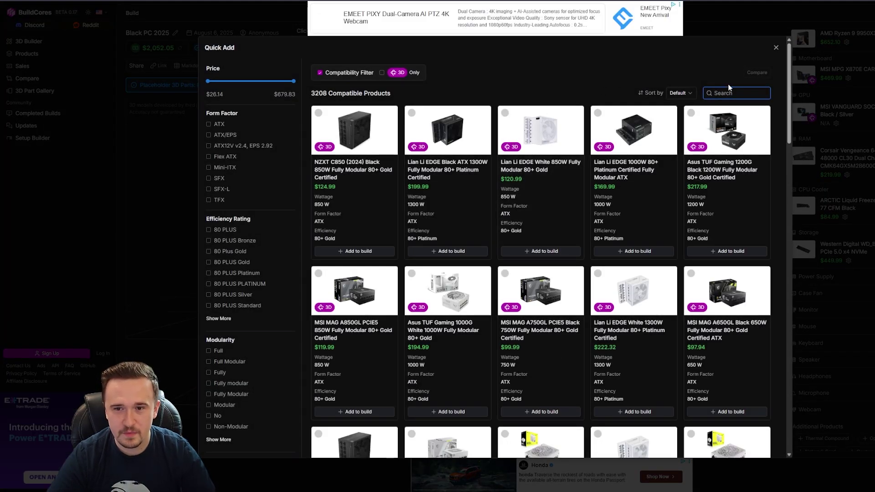
type("Dark Power")
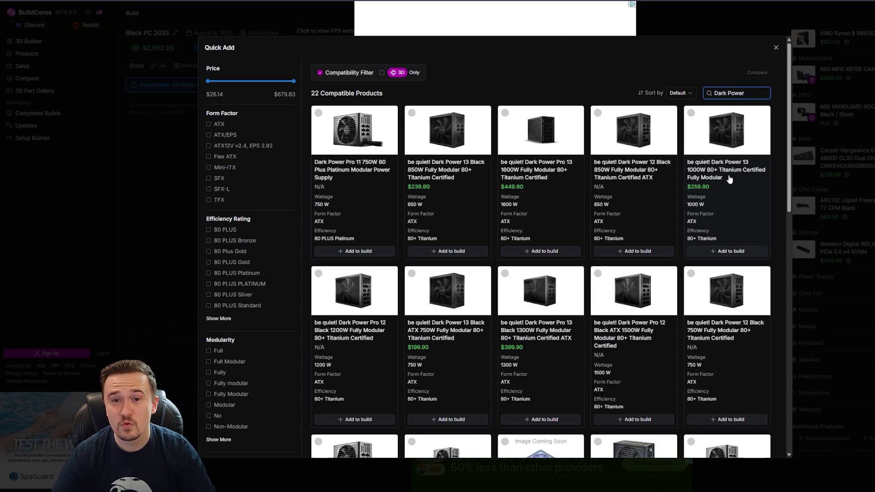
left_click(728, 251)
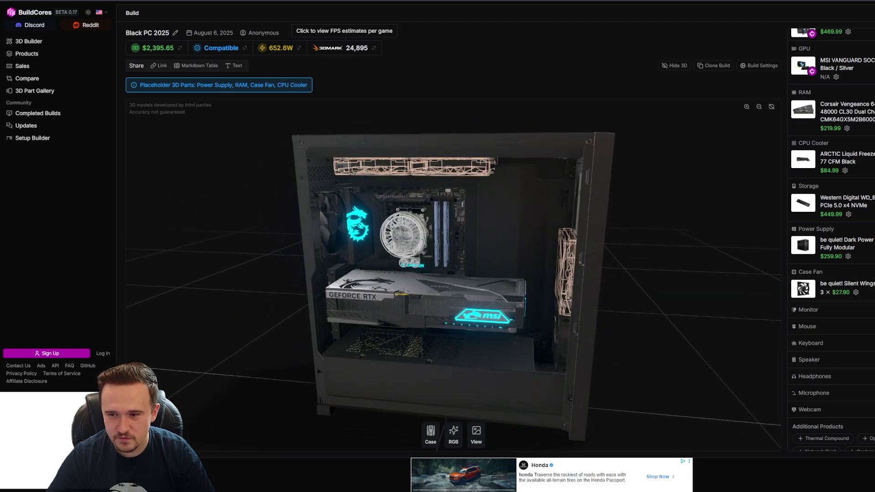
Step: In case configuration, place the be quiet! fan on Top and the Corsair SP120 fans in Rear and Top
left_click(430, 436)
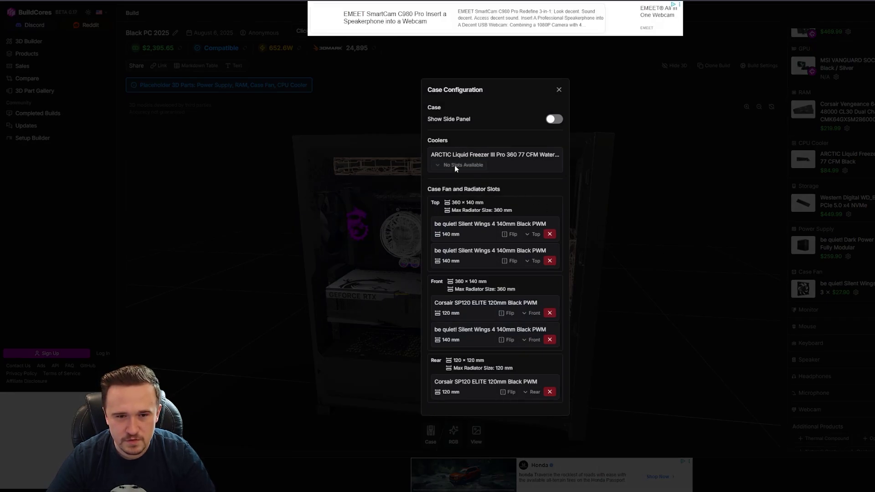
left_click(550, 120)
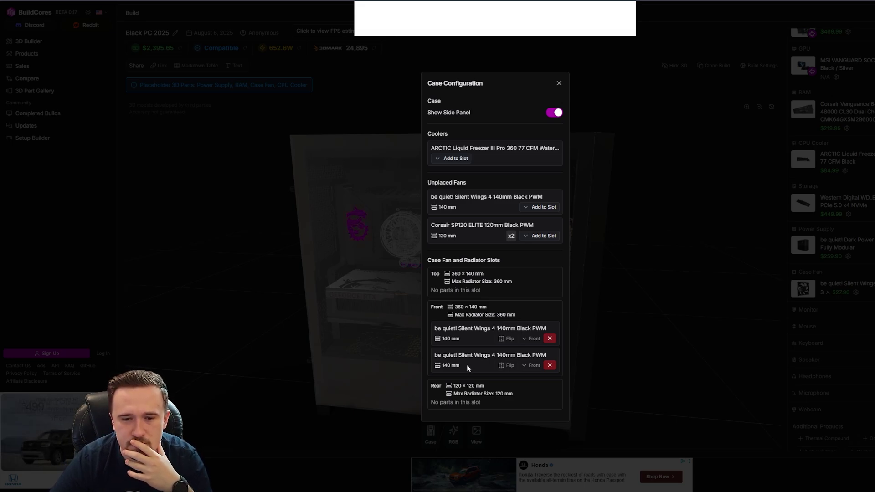
left_click(528, 208)
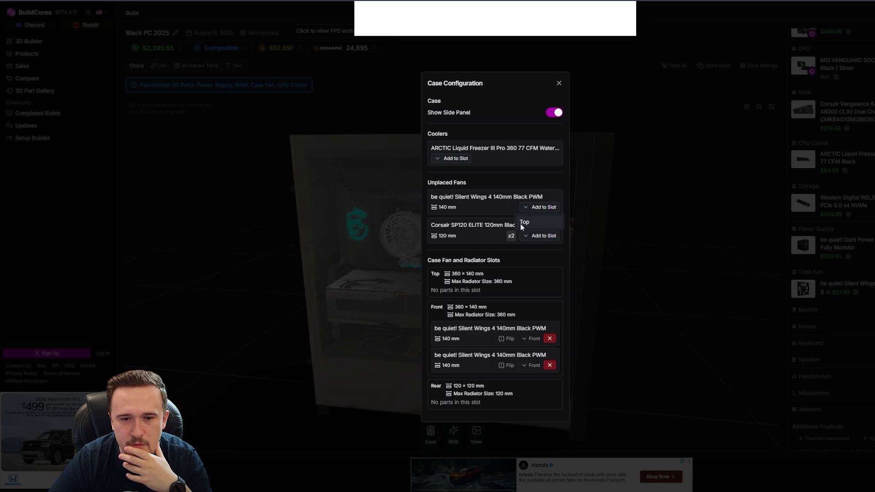
left_click(485, 214)
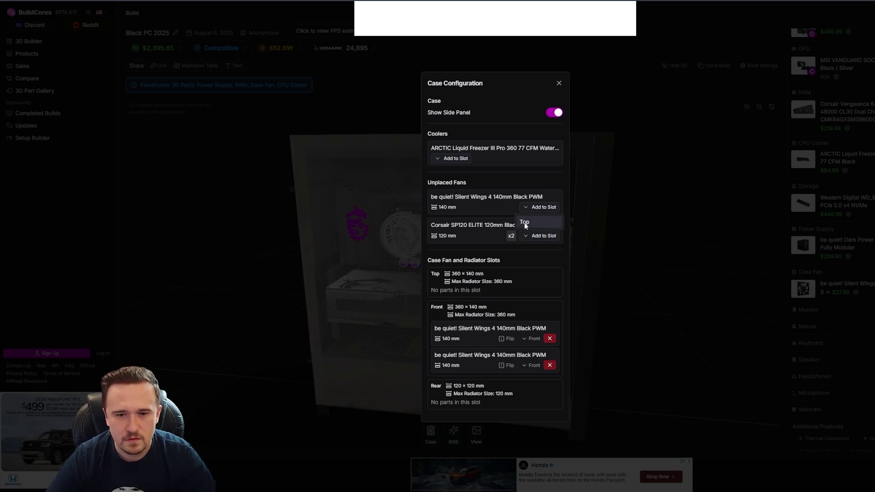
left_click(525, 222)
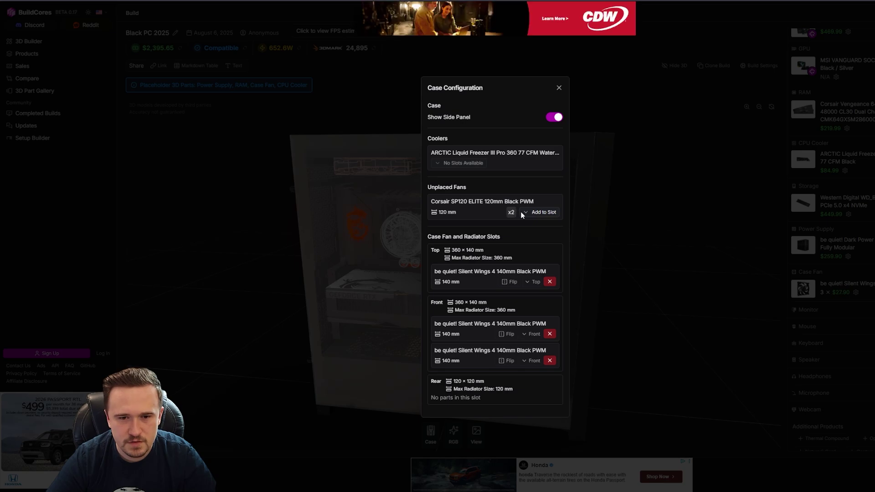
left_click(551, 213)
left_click(532, 238)
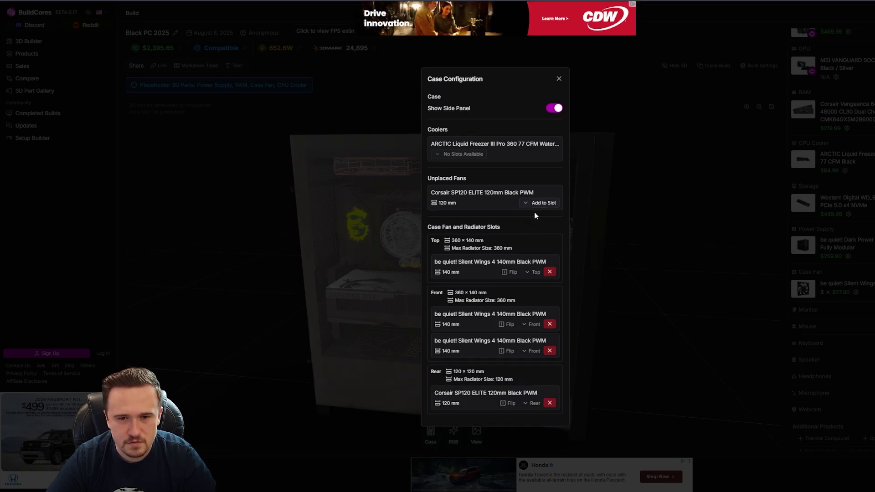
left_click(529, 203)
left_click(530, 217)
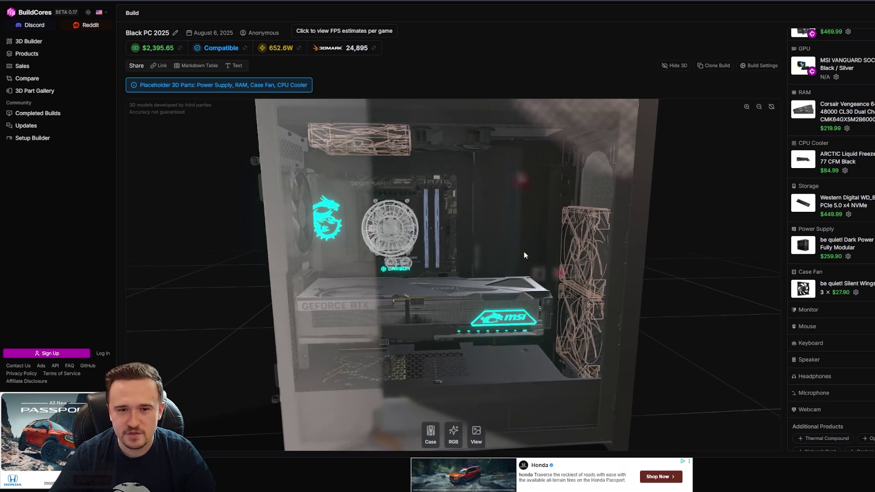
left_click_drag(524, 255, 504, 252)
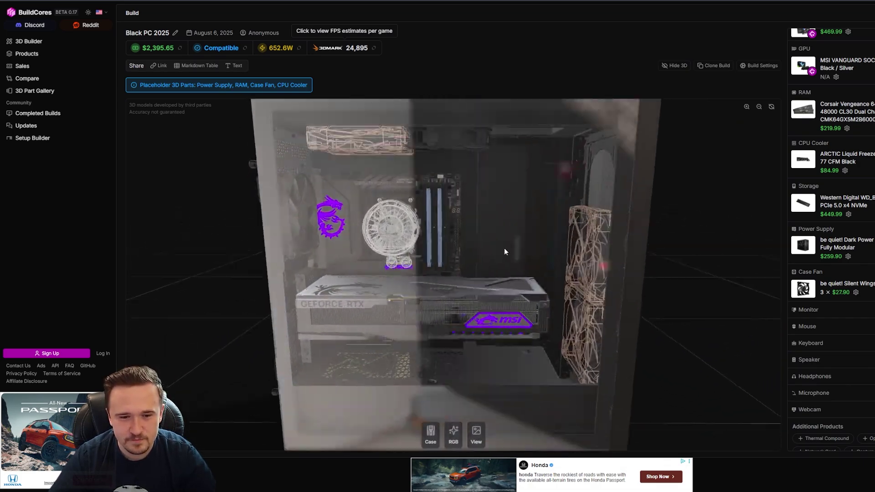
left_click_drag(490, 353, 559, 315)
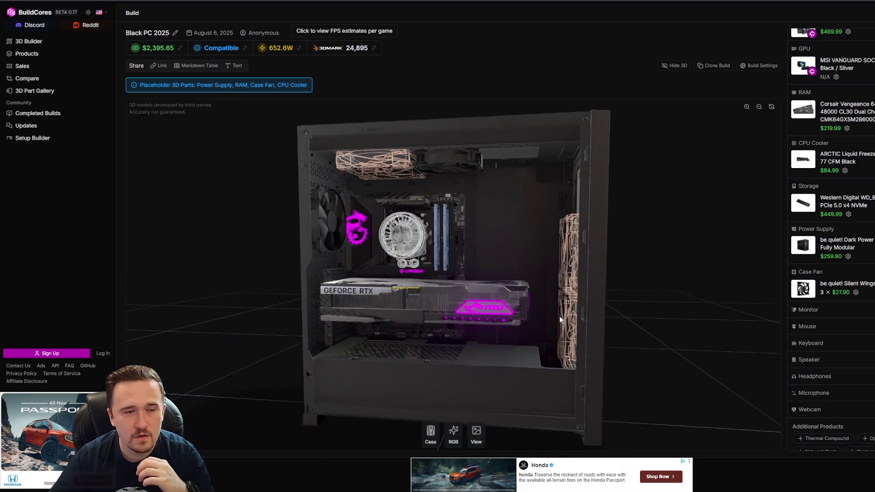
scroll(832, 228, "up", 3)
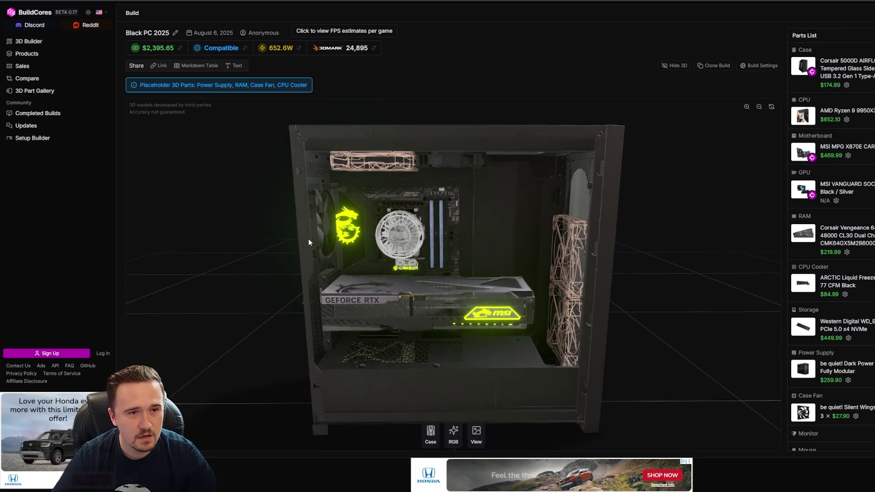
left_click(163, 49)
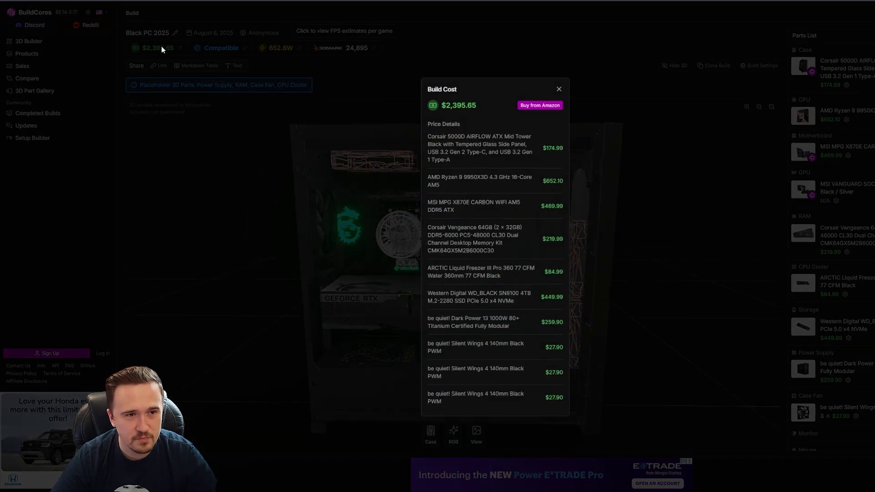
left_click(558, 90)
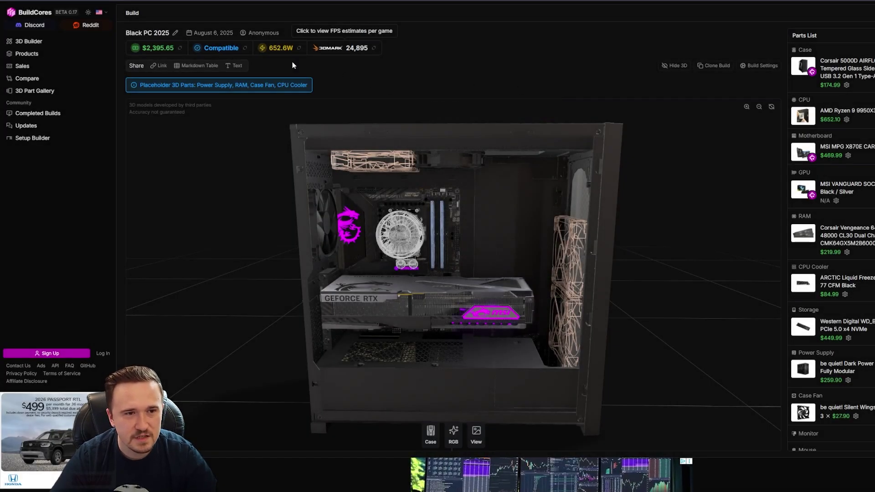
left_click(220, 48)
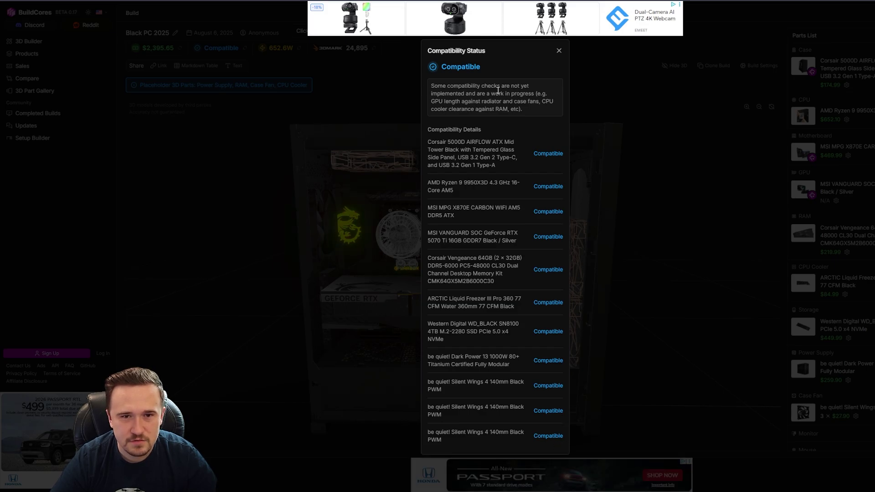
left_click(559, 51)
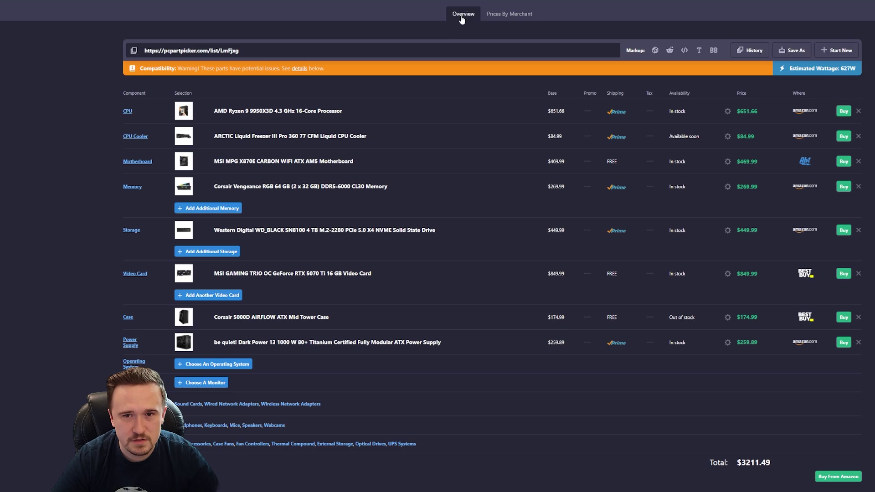
Step: Read the motherboard BIOS-version warning for the Ryzen 9 9950X3D under Potential Issues
left_click(298, 69)
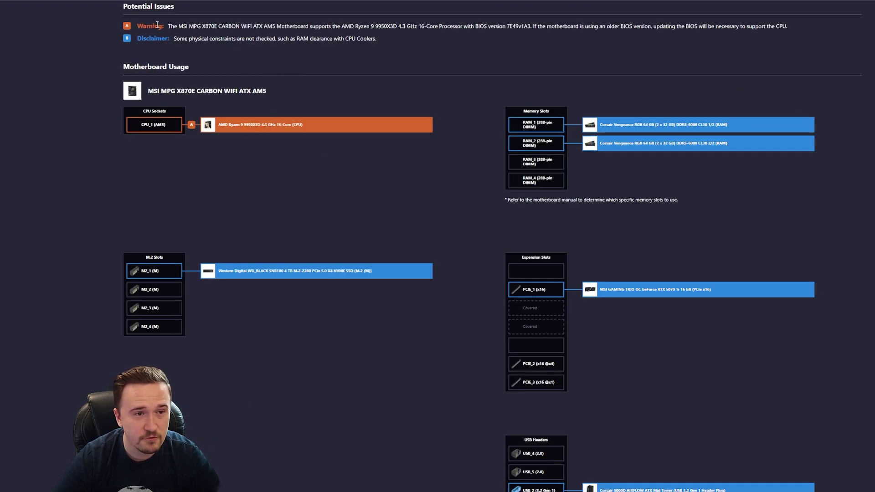
left_click_drag(170, 25, 422, 25)
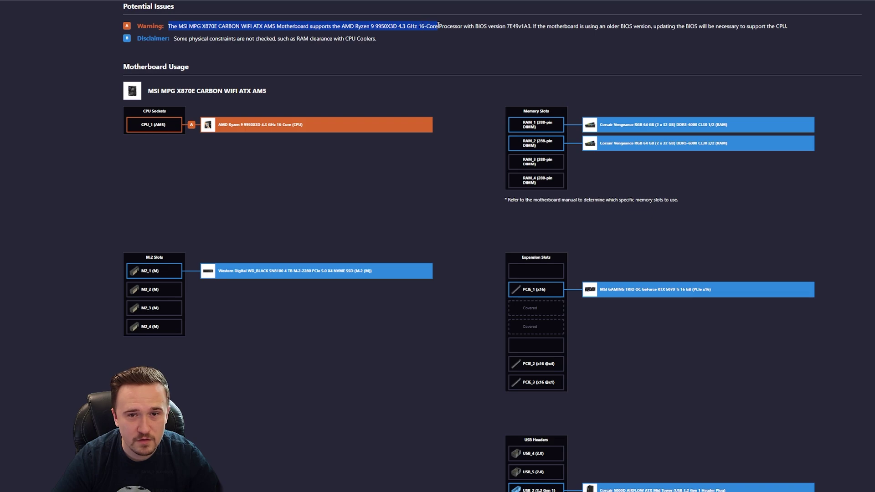
left_click(543, 34)
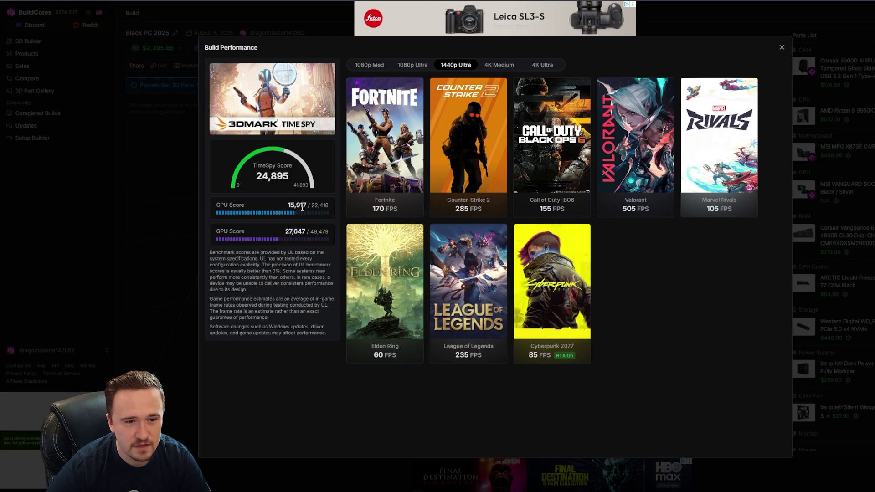
left_click(343, 206)
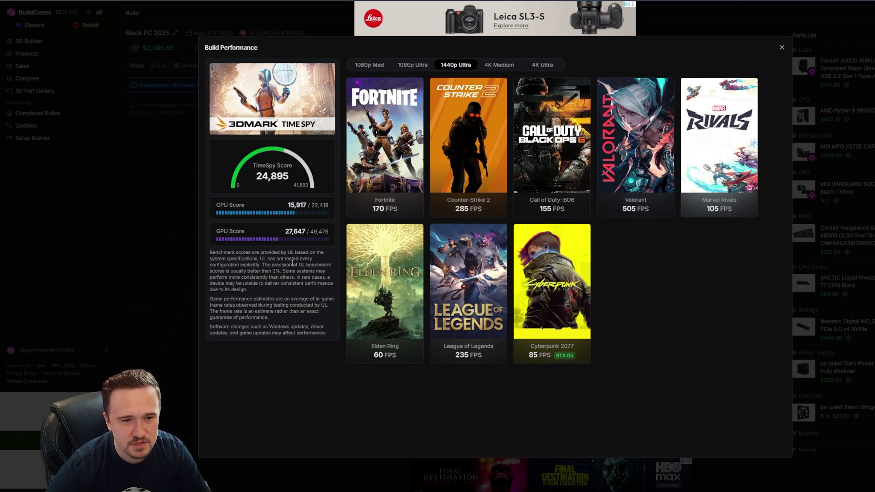
left_click(407, 66)
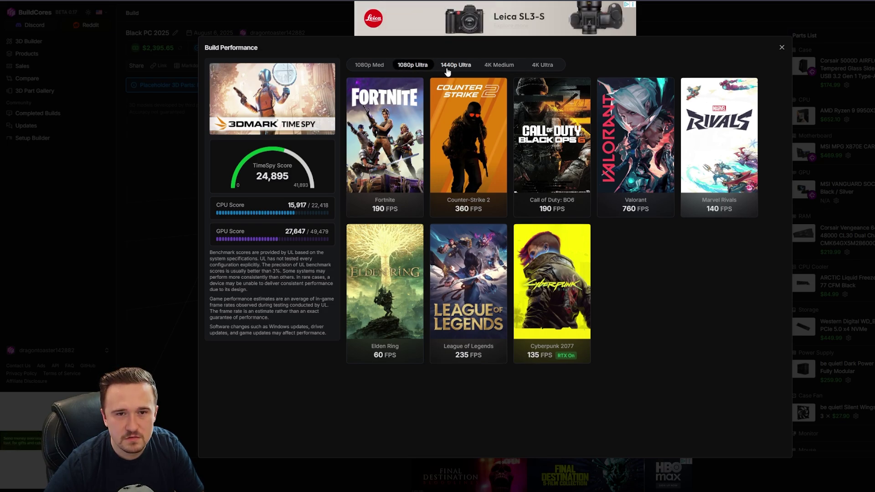
left_click(516, 66)
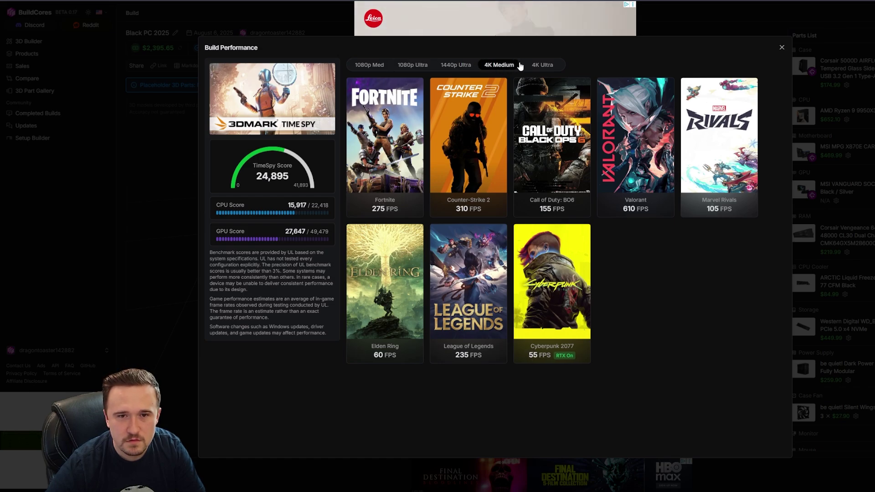
left_click(543, 65)
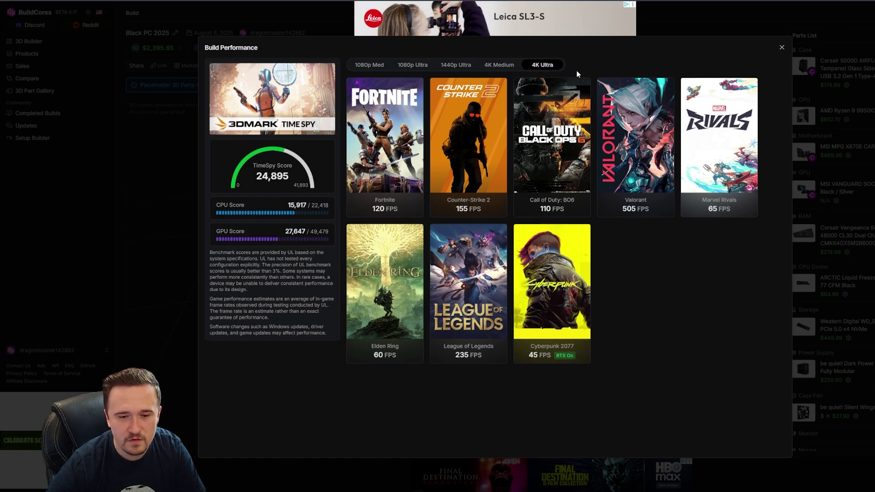
left_click(502, 67)
left_click(540, 64)
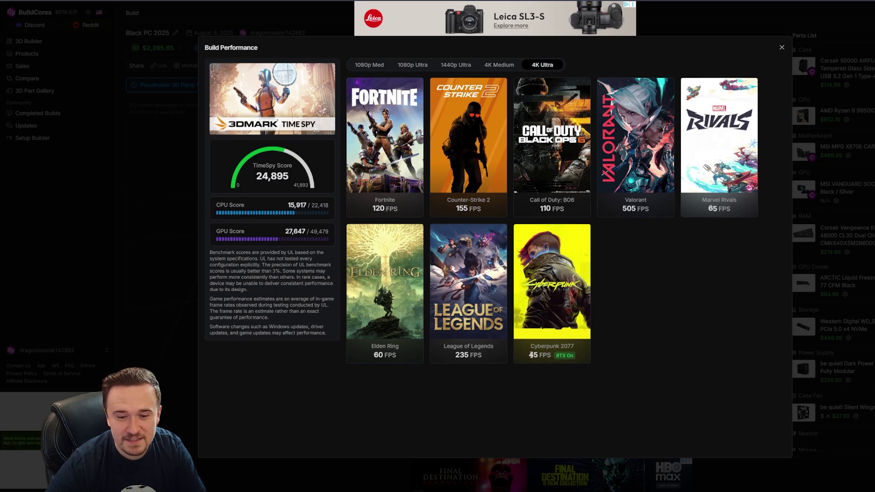
left_click_drag(531, 355, 582, 355)
left_click(607, 336)
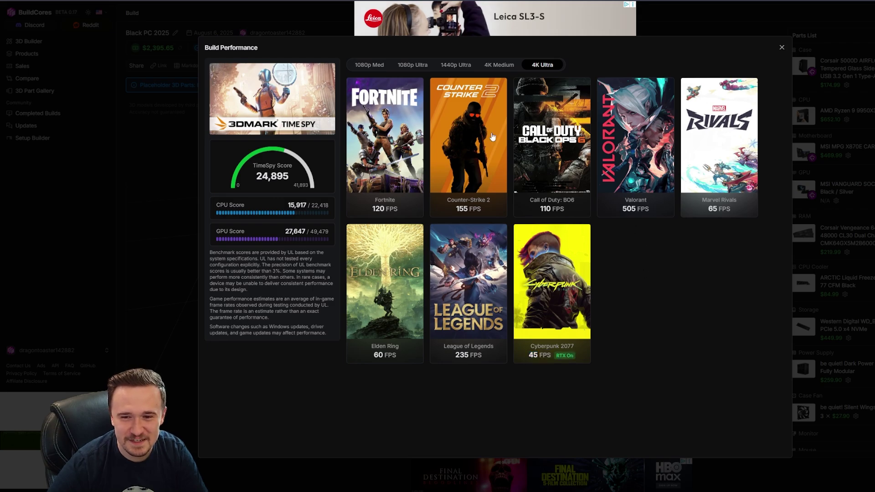
left_click(417, 65)
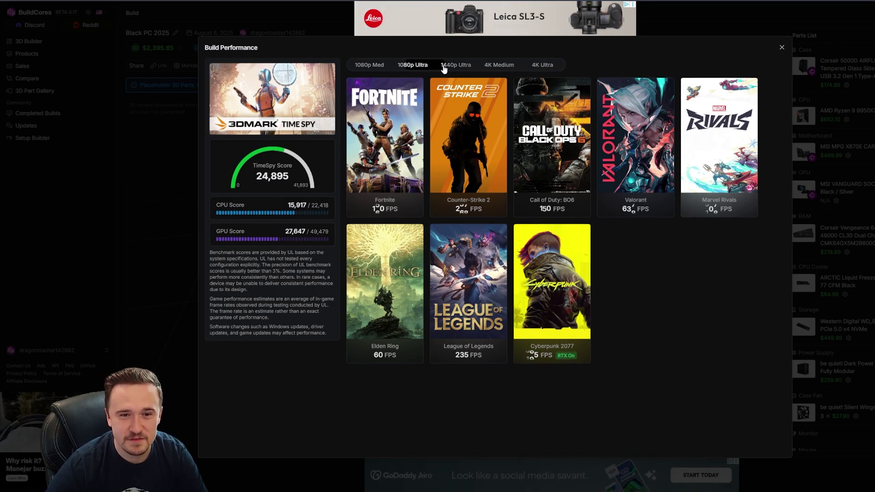
left_click(87, 15)
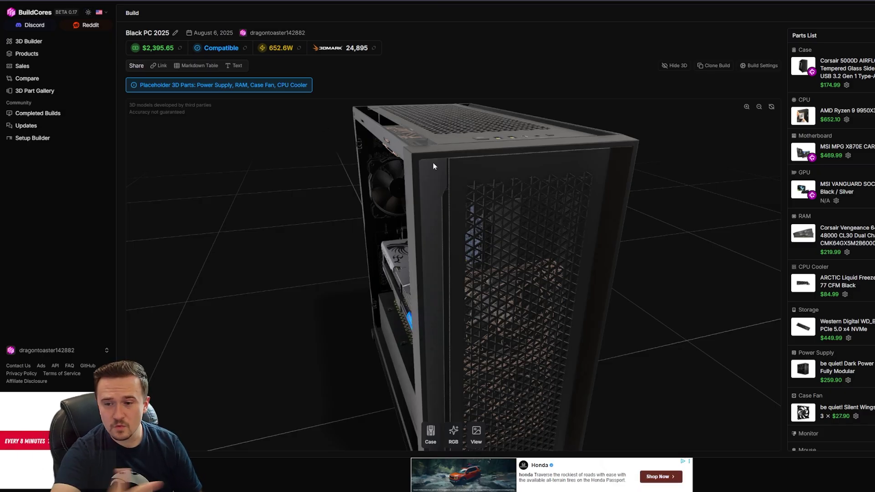
left_click_drag(433, 167, 530, 258)
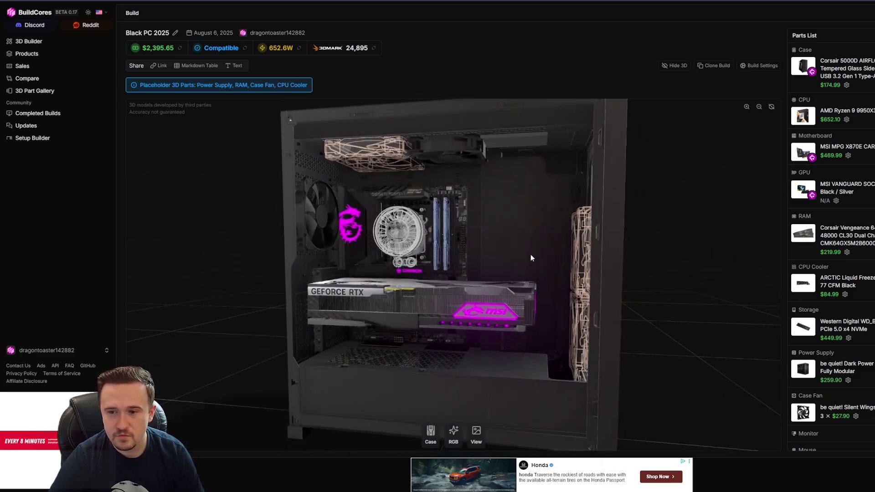
scroll(830, 237, "down", 3)
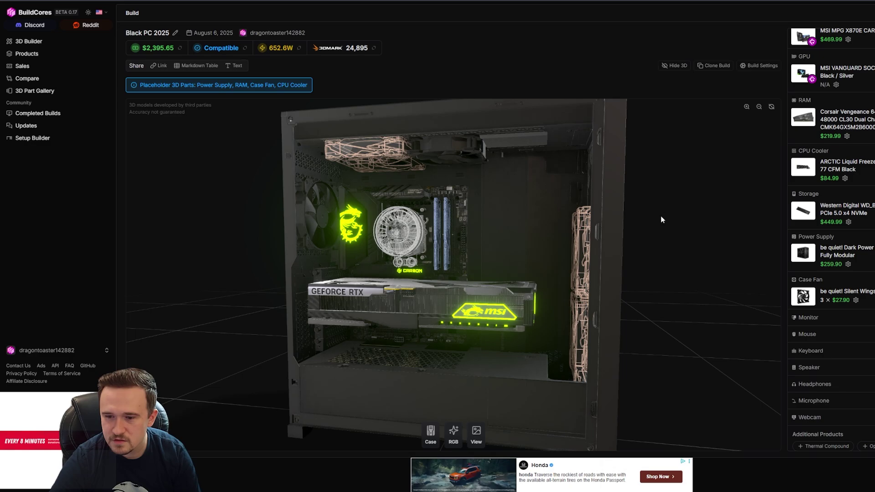
scroll(816, 337, "down", 1)
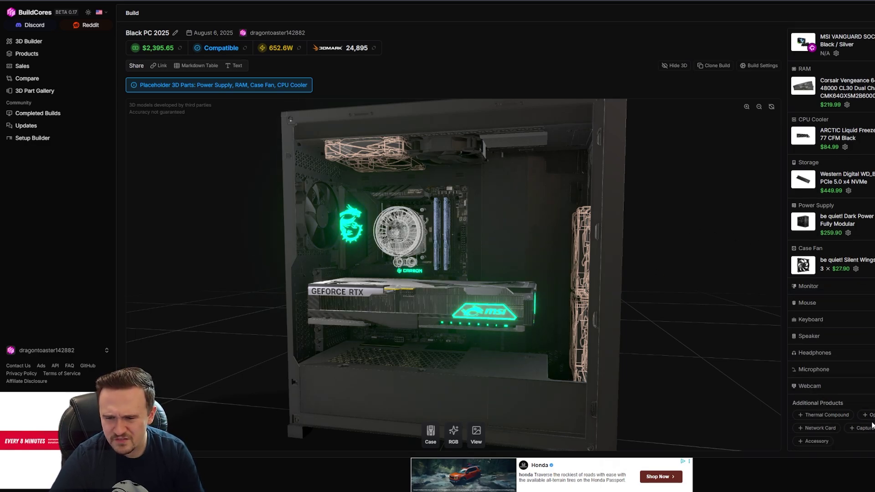
left_click_drag(365, 300, 344, 280)
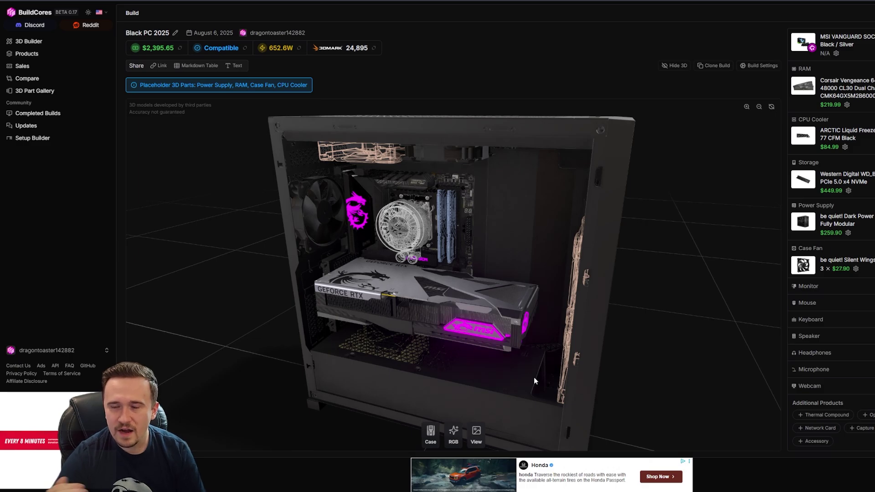